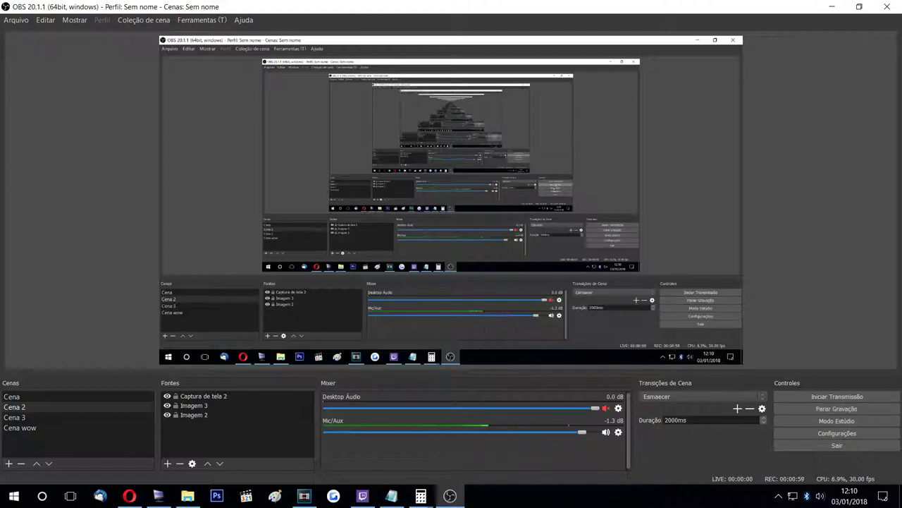
Switch to Vegas Pro and delete the existing video and audio clips from the timeline
{"action": "left_click", "coordinate": [303, 496]}
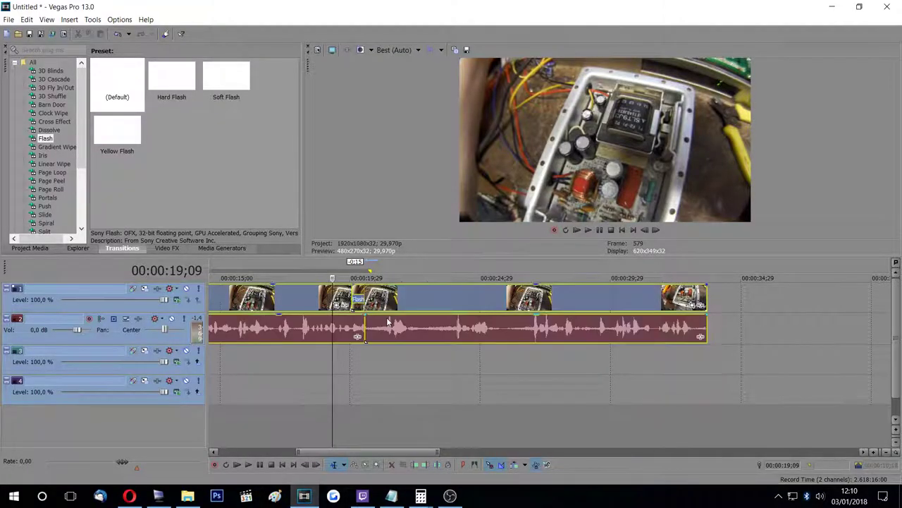
{"action": "key", "text": "Delete"}
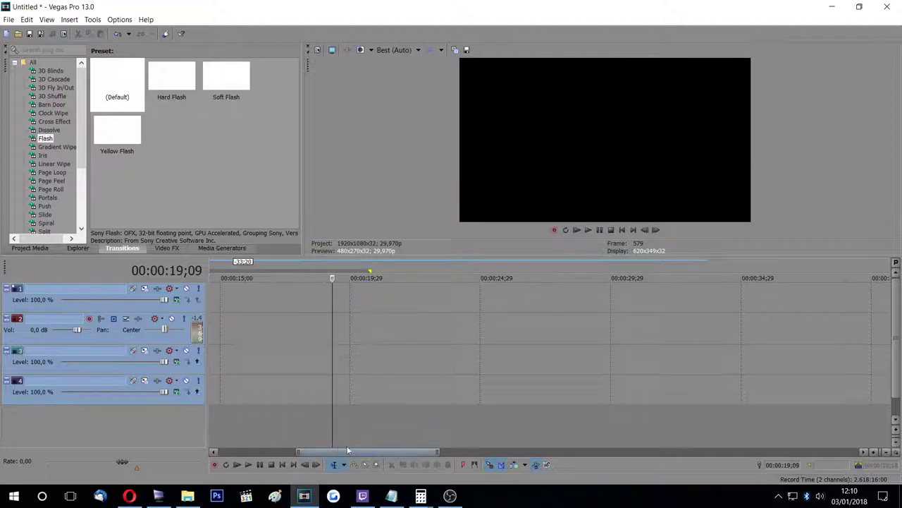
{"action": "left_click_drag", "start_coordinate": [347, 451], "coordinate": [226, 451]}
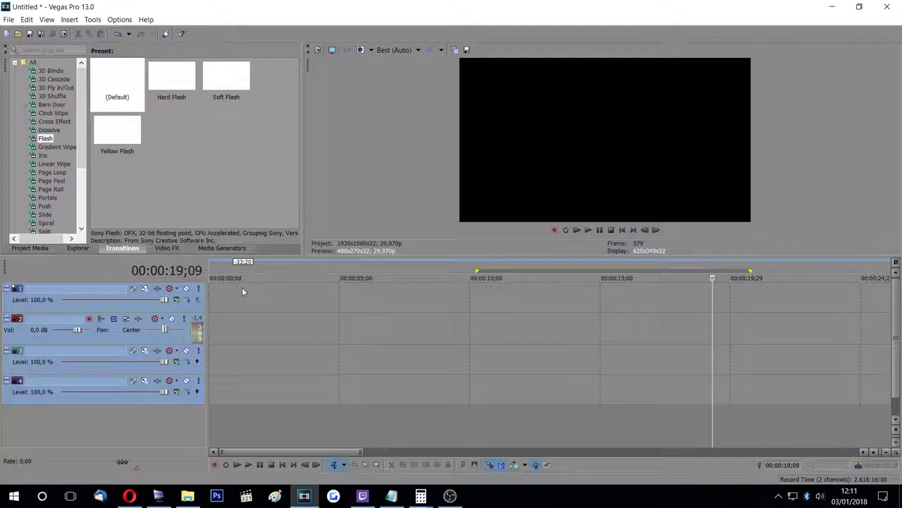
Add SAM_0163.MP4 from the Videos (E:) drive to the start of the first video track
{"action": "left_click", "coordinate": [188, 497]}
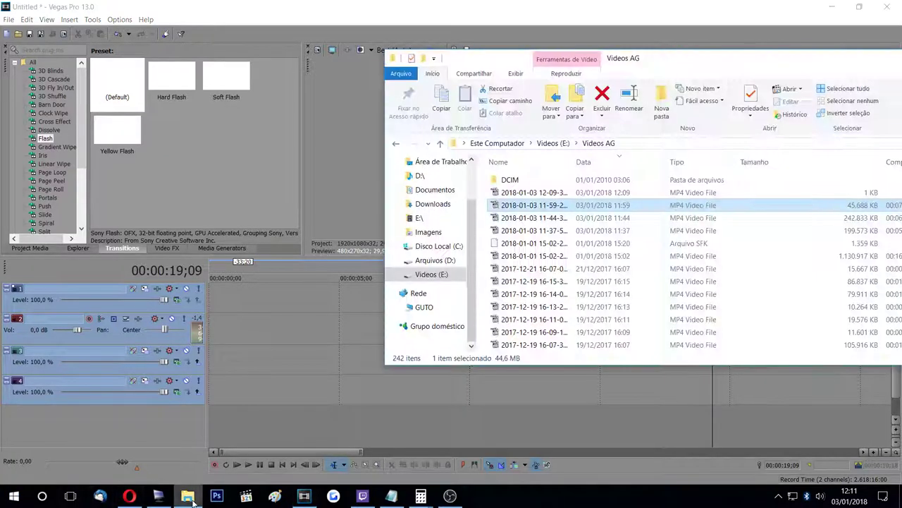
{"action": "left_click", "coordinate": [460, 273]}
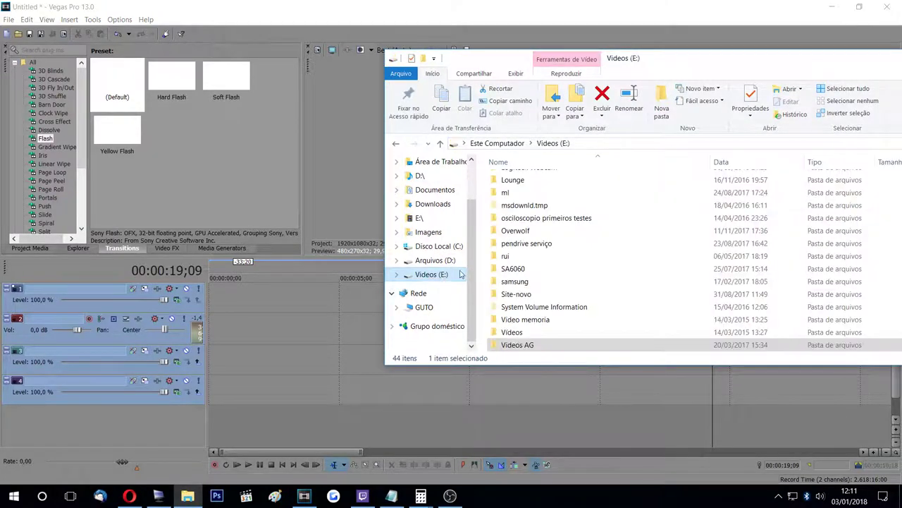
{"action": "scroll", "coordinate": [564, 223], "scroll_direction": "down", "scroll_amount": 5}
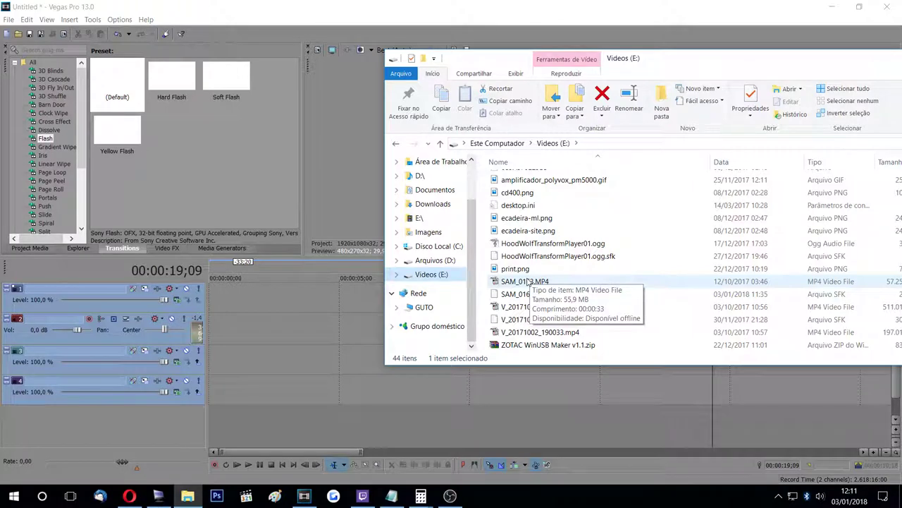
{"action": "left_click", "coordinate": [525, 282]}
{"action": "left_click_drag", "start_coordinate": [520, 282], "coordinate": [219, 306]}
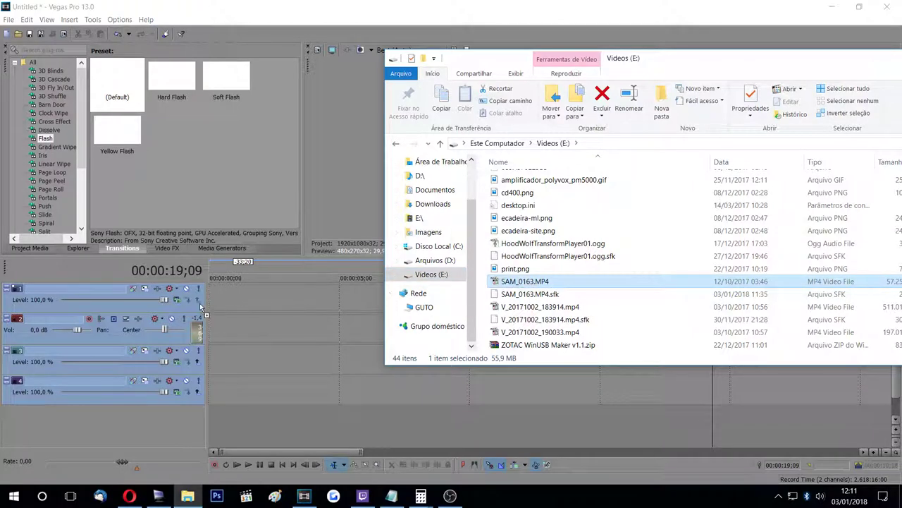
Split the video and its audio at 00:00:11;25
{"action": "left_click_drag", "start_coordinate": [328, 449], "coordinate": [343, 448]}
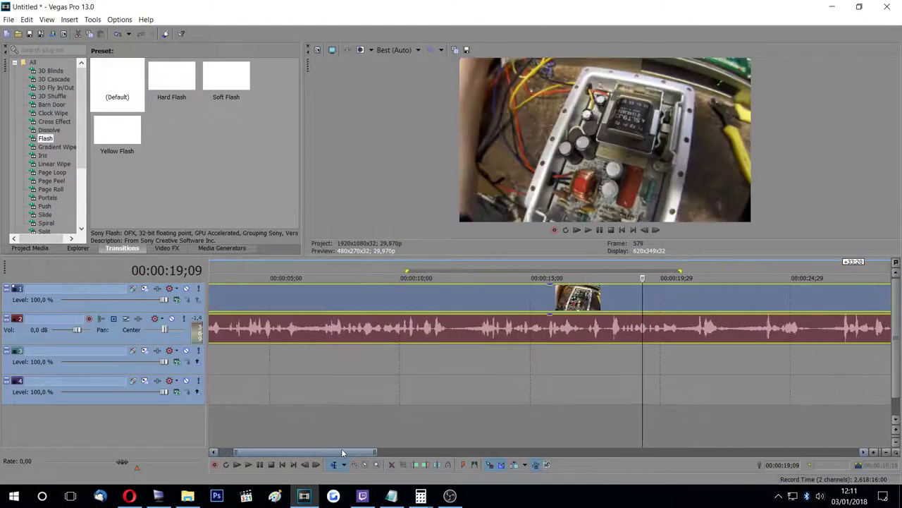
{"action": "left_click", "coordinate": [450, 267]}
{"action": "key", "text": "Left"}
{"action": "key", "text": "Left"}
{"action": "key", "text": "Left"}
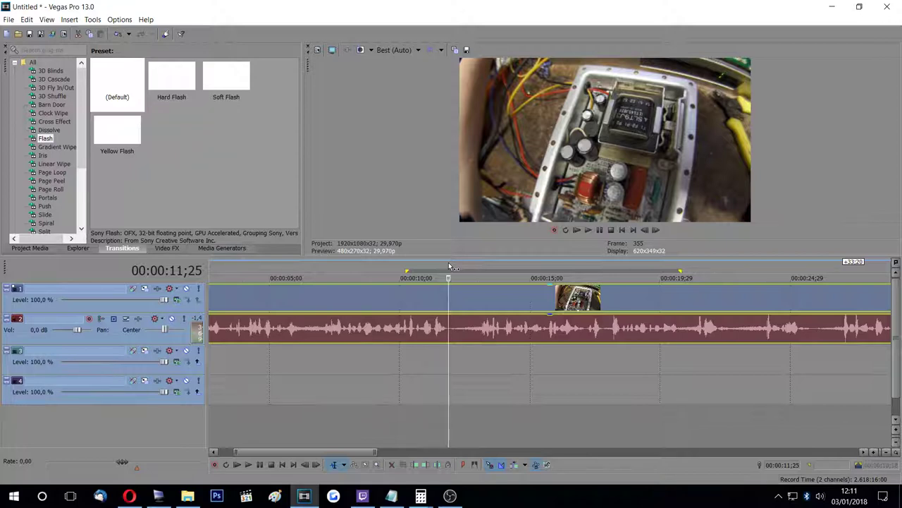
{"action": "key", "text": "s"}
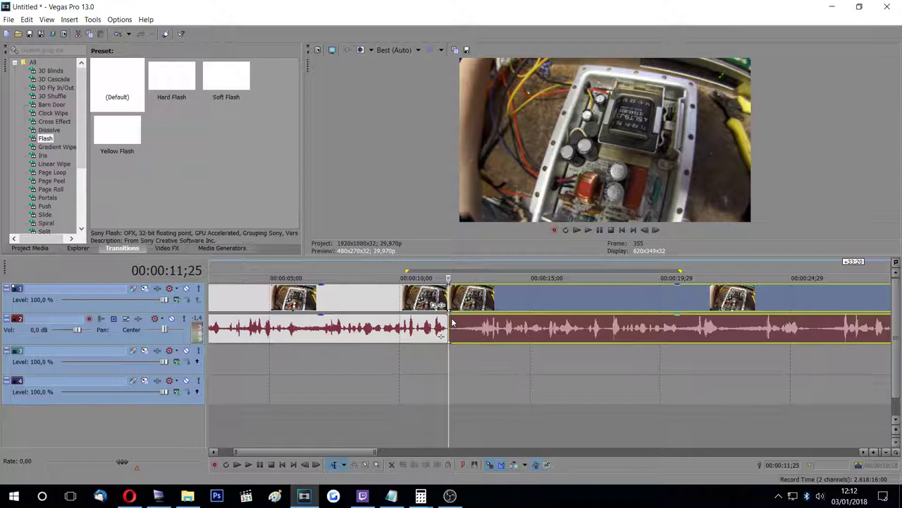
Add a white Solid Color generated clip on track 4 beneath the cut, keeping its default settings
{"action": "left_click", "coordinate": [239, 251]}
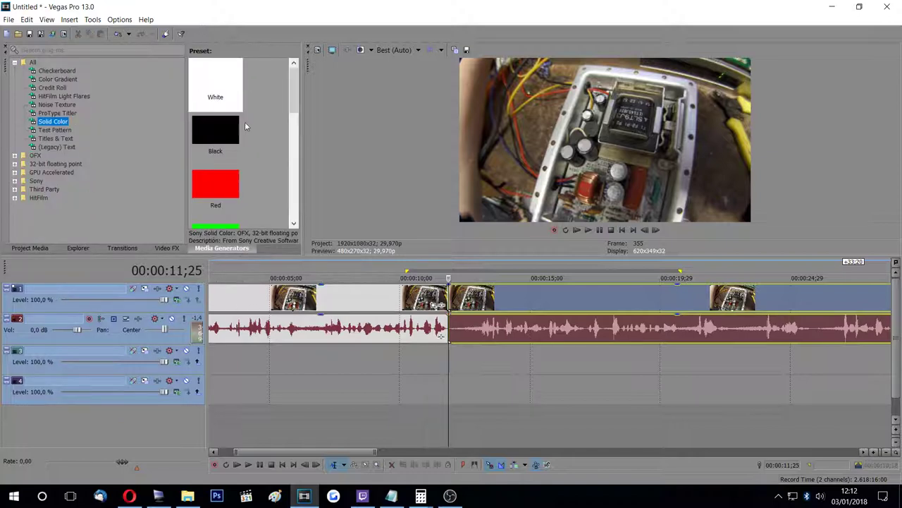
{"action": "left_click", "coordinate": [214, 88]}
{"action": "left_click_drag", "start_coordinate": [213, 87], "coordinate": [413, 395]}
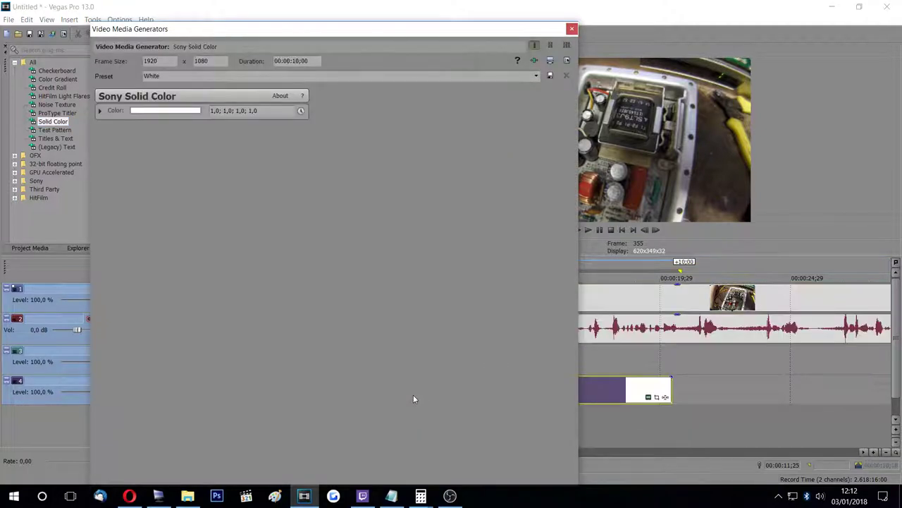
{"action": "left_click", "coordinate": [571, 29]}
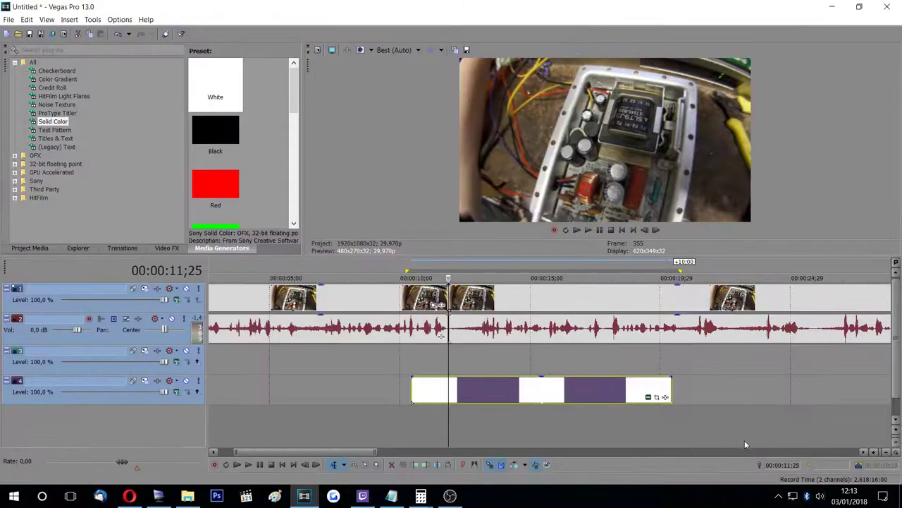
Trim the white clip to about one second and place it on track 1 at the cut, overlapping both video clips by about half a second
{"action": "left_click_drag", "start_coordinate": [670, 389], "coordinate": [438, 379]}
{"action": "left_click_drag", "start_coordinate": [507, 301], "coordinate": [661, 301]}
{"action": "left_click", "coordinate": [431, 388]}
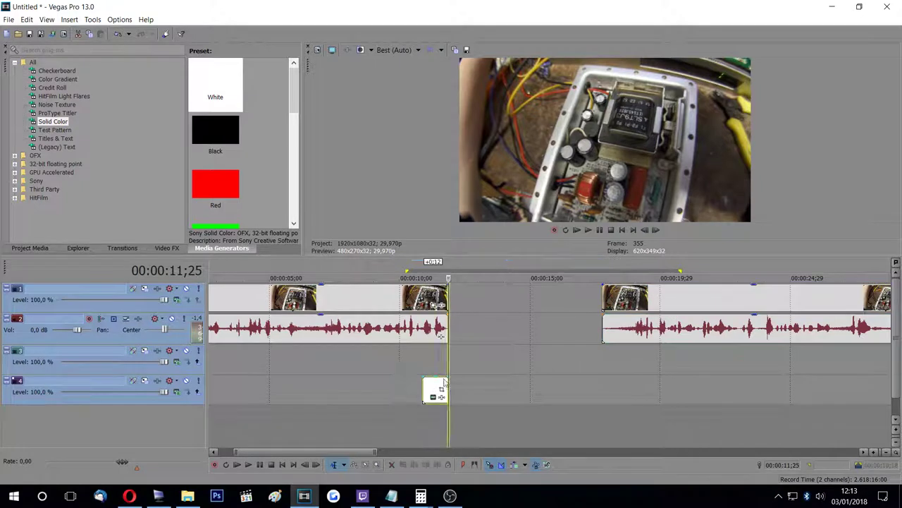
{"action": "left_click_drag", "start_coordinate": [471, 304], "coordinate": [449, 303]}
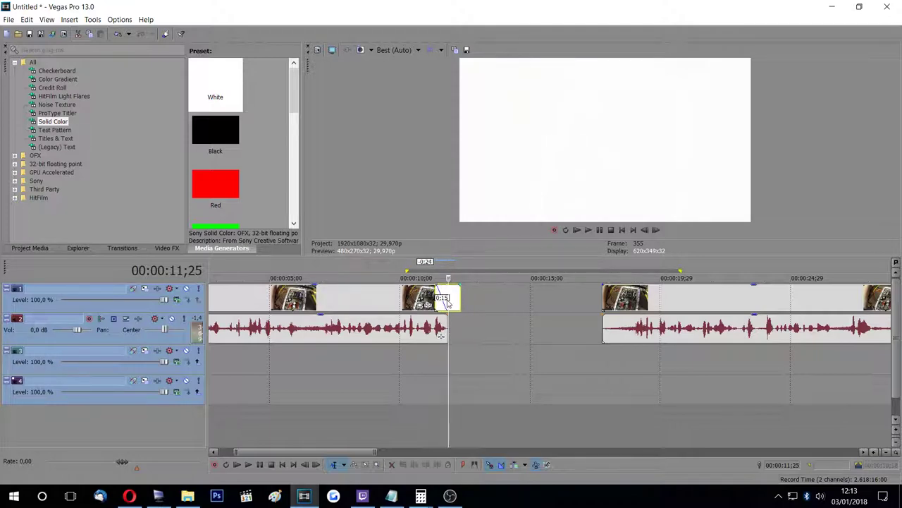
{"action": "left_click_drag", "start_coordinate": [711, 298], "coordinate": [543, 303]}
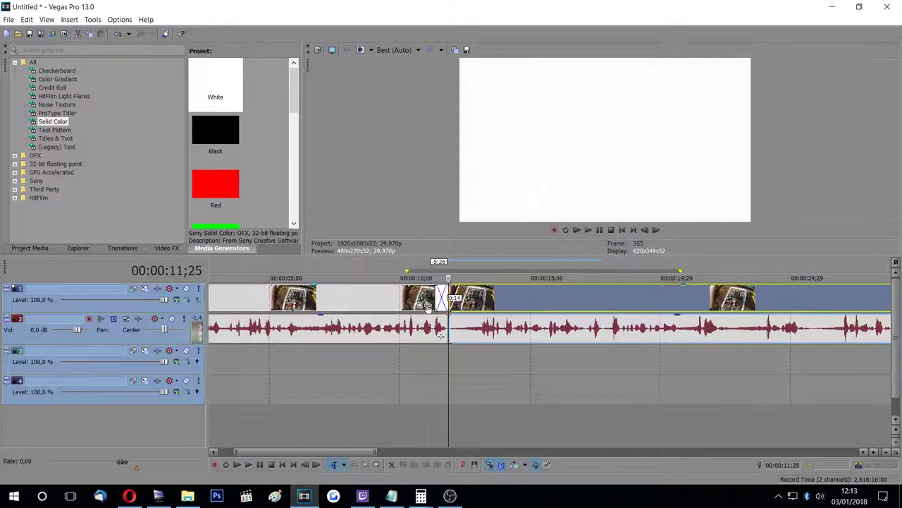
Preview the white flash transition by playing the timeline from about 00:00:09;16
{"action": "left_click", "coordinate": [388, 268]}
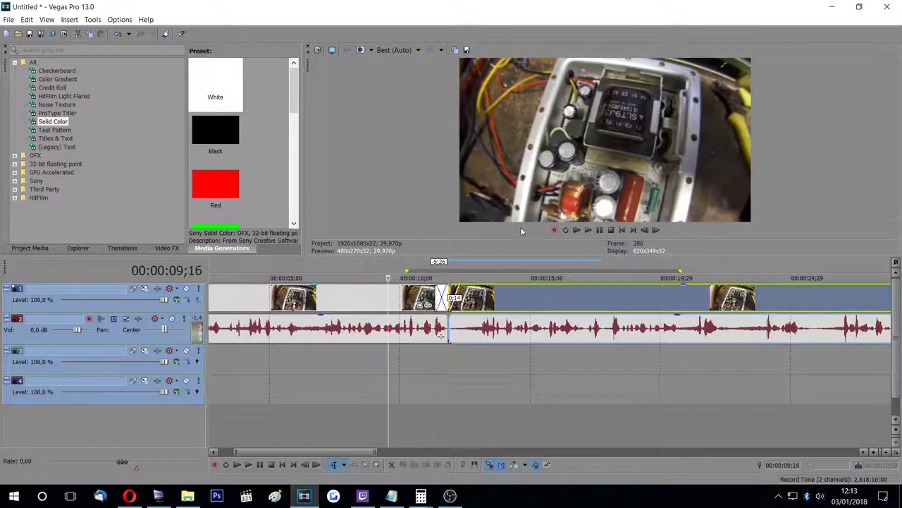
{"action": "left_click", "coordinate": [589, 231]}
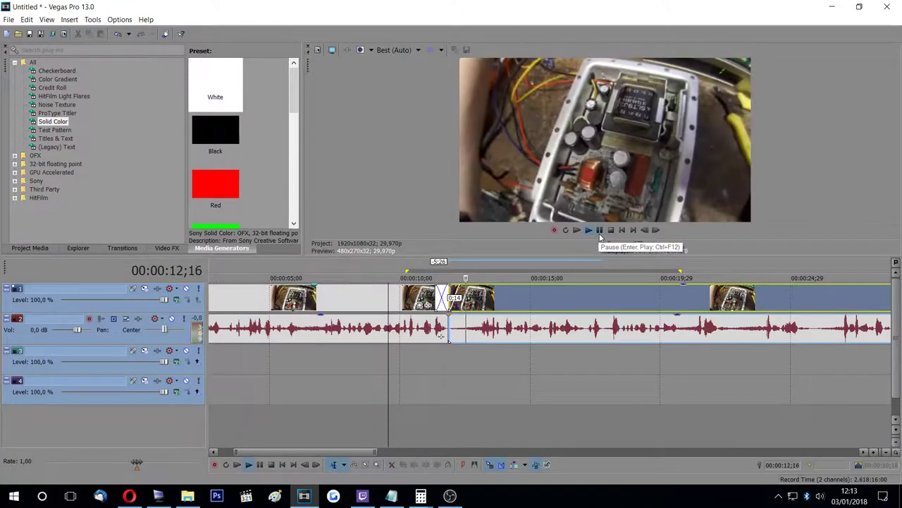
{"action": "left_click", "coordinate": [611, 230]}
Shorten the white clip, overlapping the first video clip by about 5 frames and the second by about 12 frames
{"action": "left_click_drag", "start_coordinate": [495, 299], "coordinate": [540, 299]}
{"action": "left_click", "coordinate": [462, 300]}
{"action": "mouse_move", "coordinate": [462, 300]}
{"action": "left_mouse_down"}
{"action": "mouse_move", "coordinate": [469, 300]}
{"action": "mouse_move", "coordinate": [458, 297]}
{"action": "left_mouse_up"}
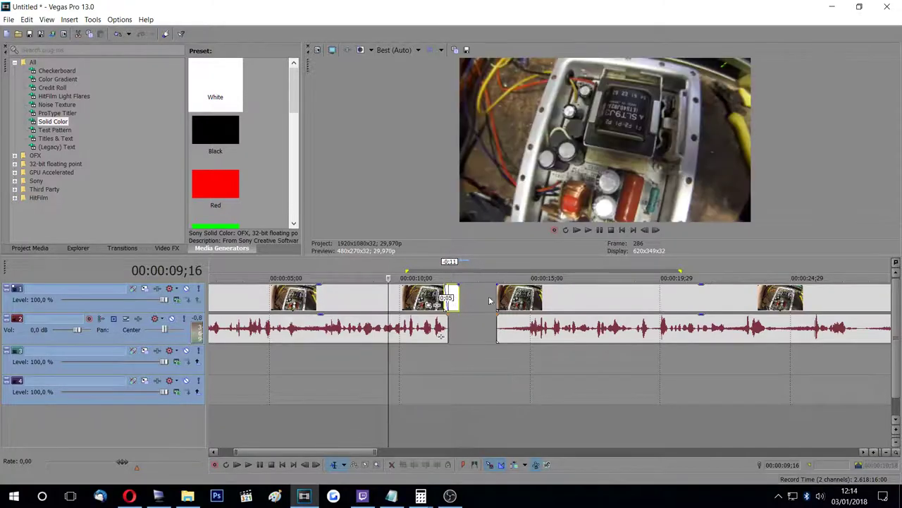
{"action": "left_click_drag", "start_coordinate": [540, 298], "coordinate": [492, 298]}
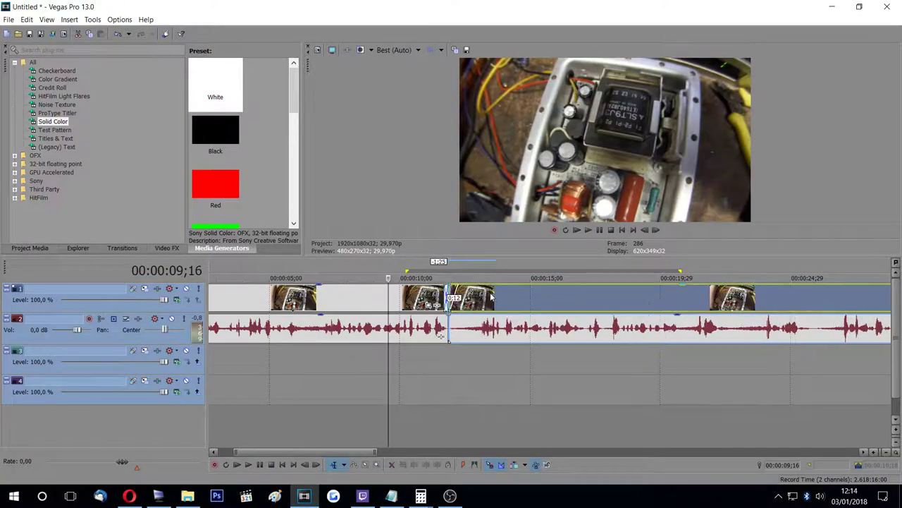
Preview the shortened white flash by playing the timeline from about 00:00:11;07
{"action": "left_click", "coordinate": [436, 267]}
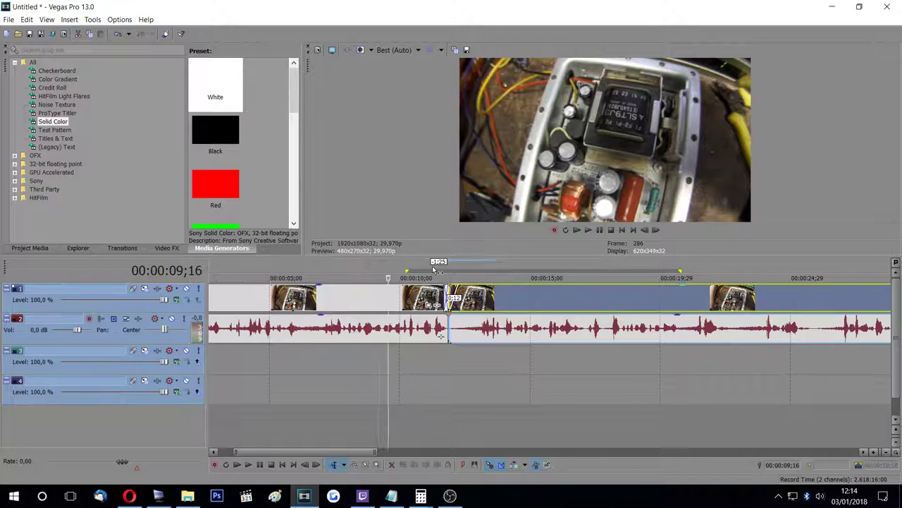
{"action": "left_click", "coordinate": [586, 230]}
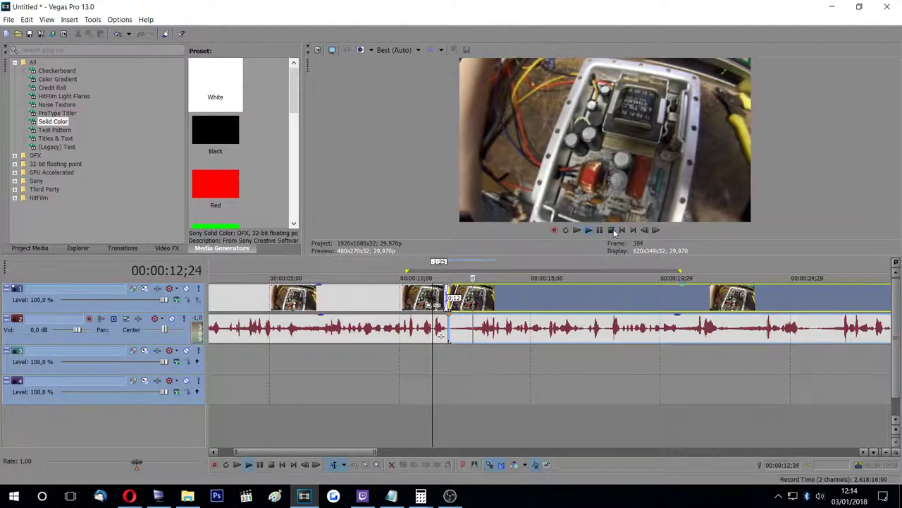
{"action": "left_click", "coordinate": [611, 230]}
Split the second video clip and its audio at 00:00:17;04
{"action": "left_click_drag", "start_coordinate": [309, 452], "coordinate": [361, 454]}
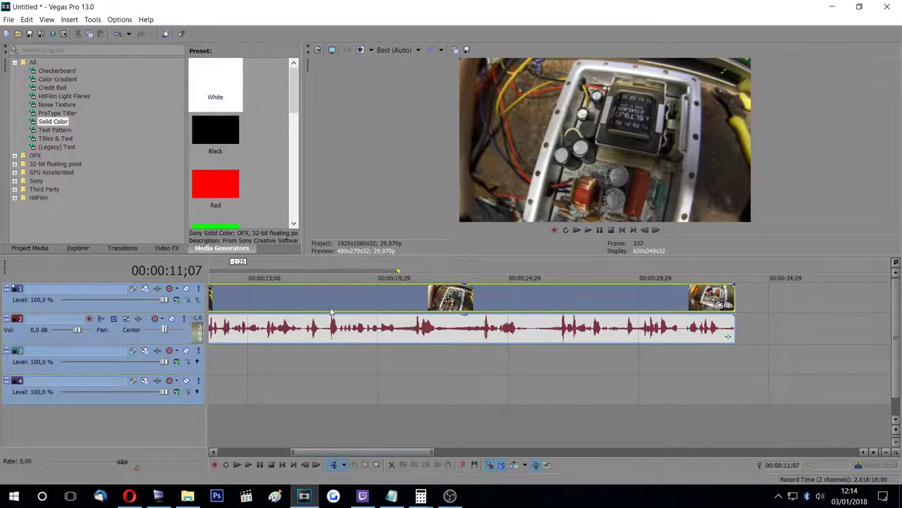
{"action": "left_click", "coordinate": [304, 264]}
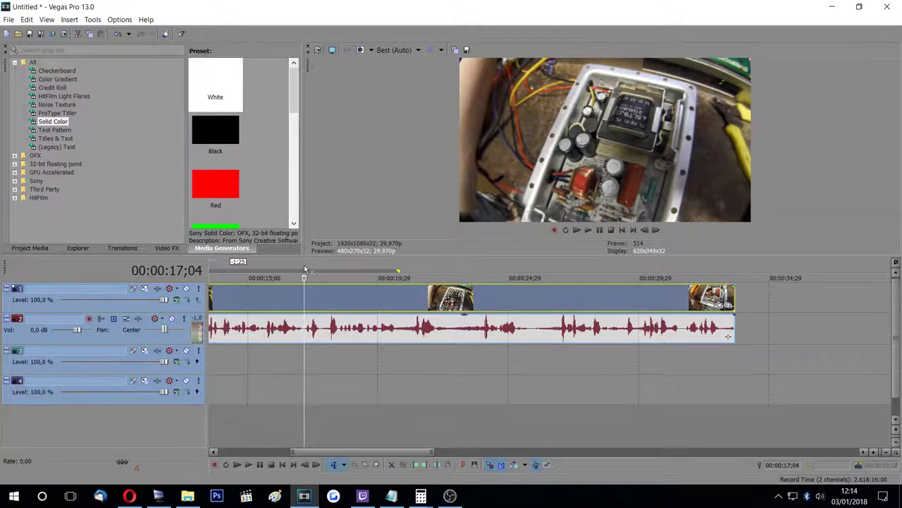
{"action": "key", "text": "s"}
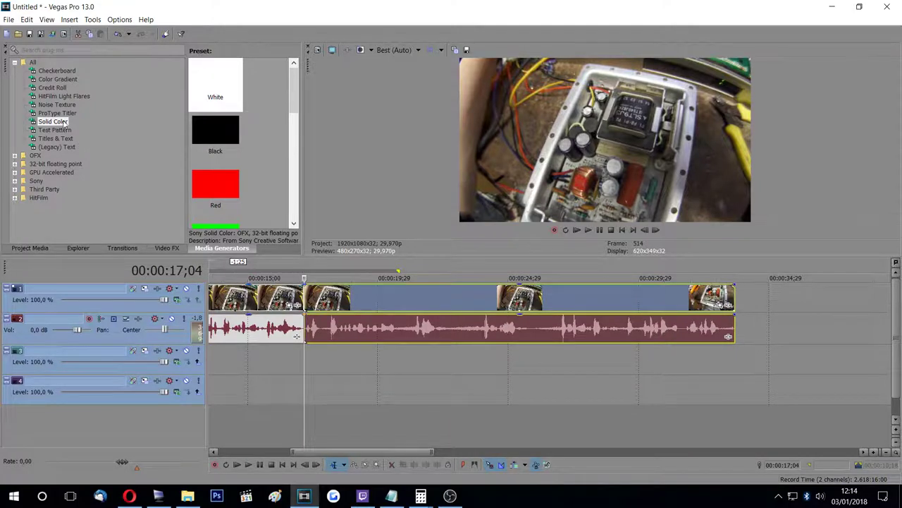
Apply the Flash transition with the (Default) preset to the cut at 00:00:17;04, keeping its default settings
{"action": "left_click", "coordinate": [140, 249]}
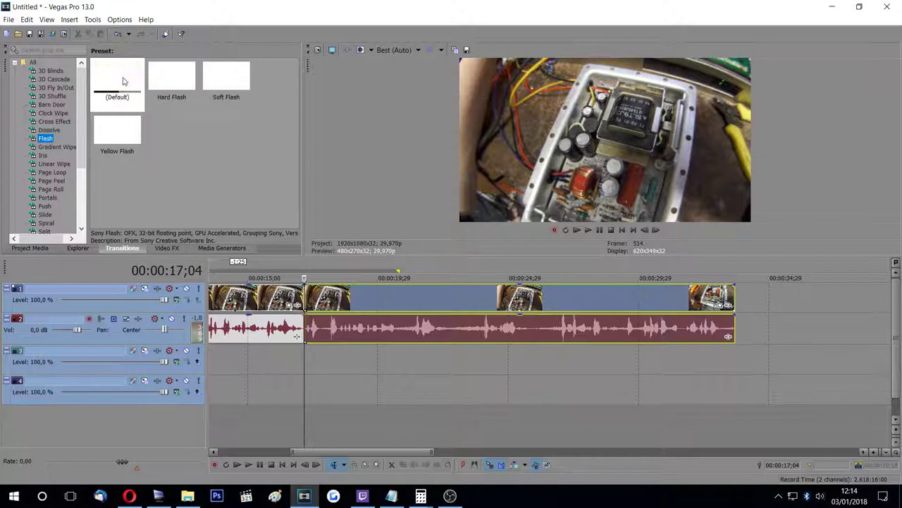
{"action": "left_click", "coordinate": [171, 86]}
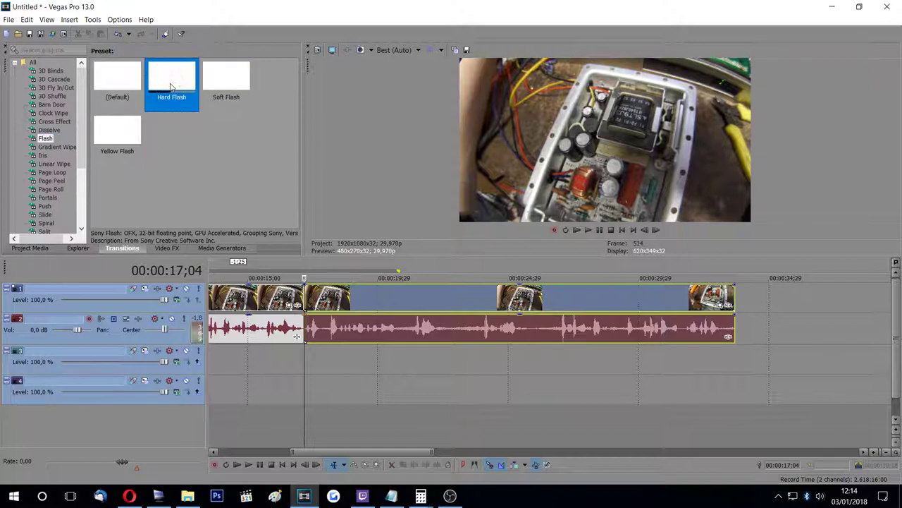
{"action": "left_click", "coordinate": [220, 79]}
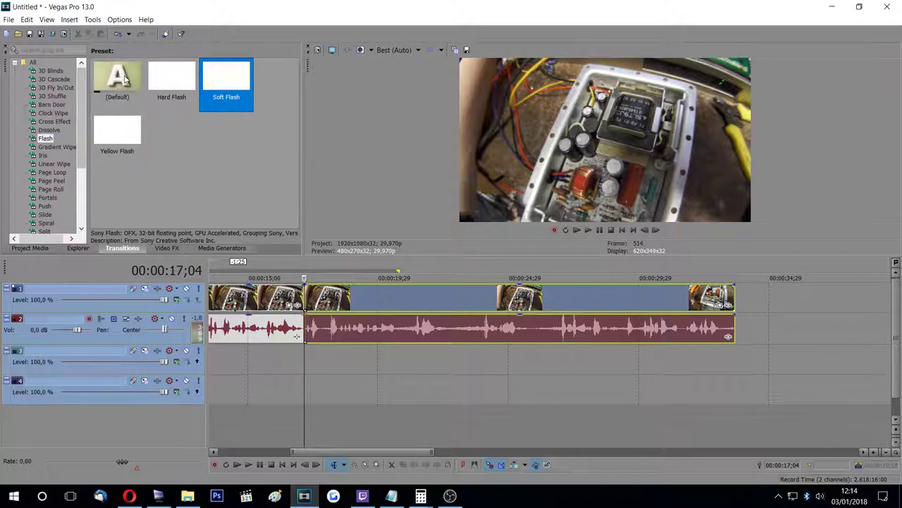
{"action": "left_click", "coordinate": [123, 78]}
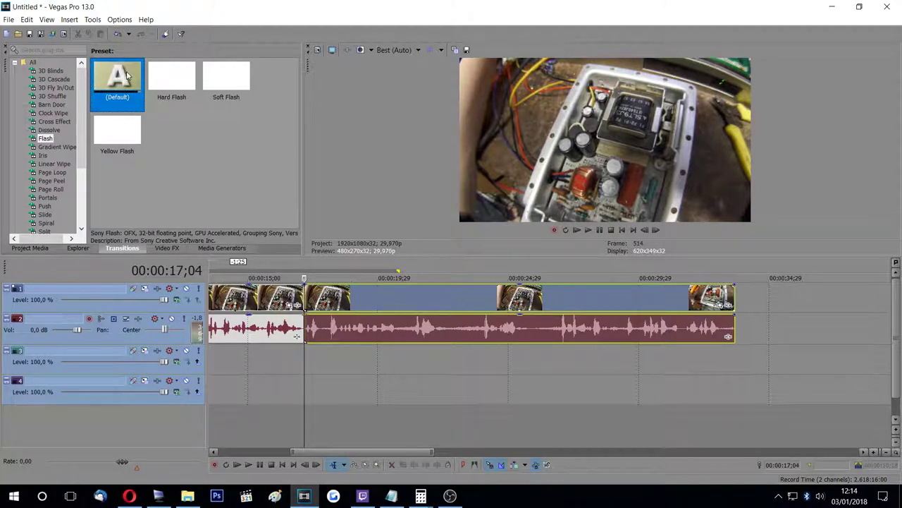
{"action": "left_click_drag", "start_coordinate": [162, 116], "coordinate": [305, 301]}
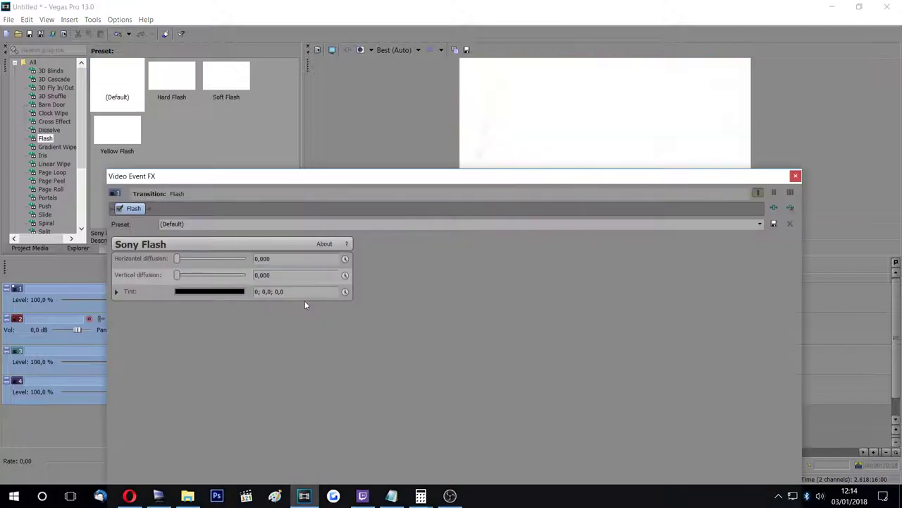
{"action": "left_click", "coordinate": [795, 175]}
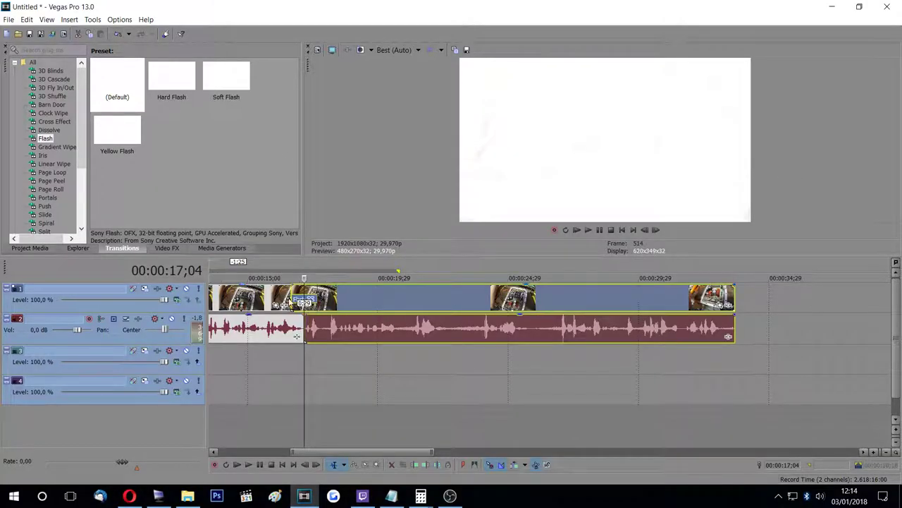
Preview the Flash transition by playing the timeline from about 00:00:16;12
{"action": "left_click", "coordinate": [285, 267]}
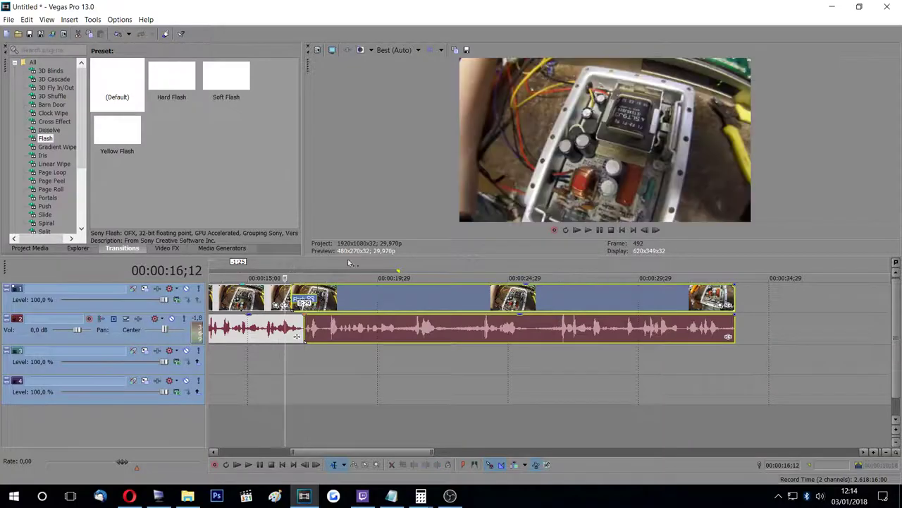
{"action": "left_click", "coordinate": [589, 232]}
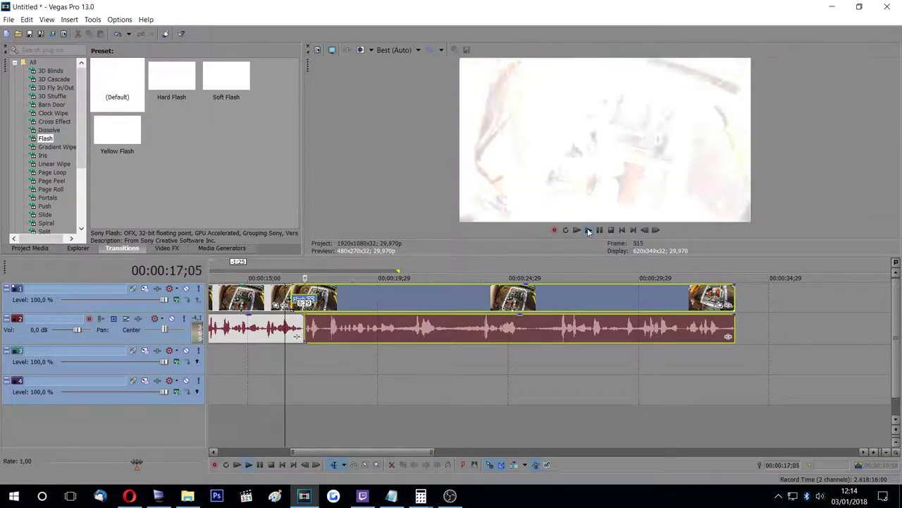
{"action": "left_click", "coordinate": [592, 234]}
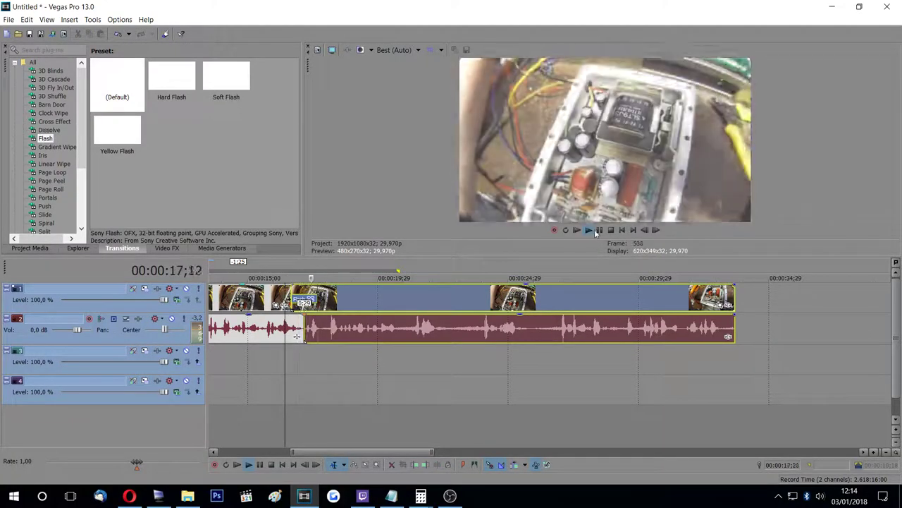
{"action": "left_click", "coordinate": [611, 230]}
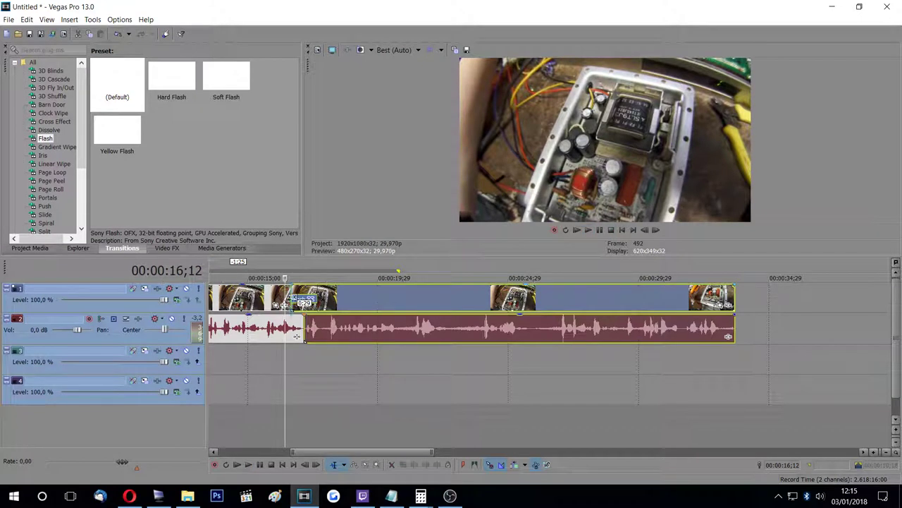
Shorten the Flash transition to 0;19 by trimming the start of the later clip, and preview it from about 00:00:15;17
{"action": "left_click_drag", "start_coordinate": [297, 337], "coordinate": [297, 336]}
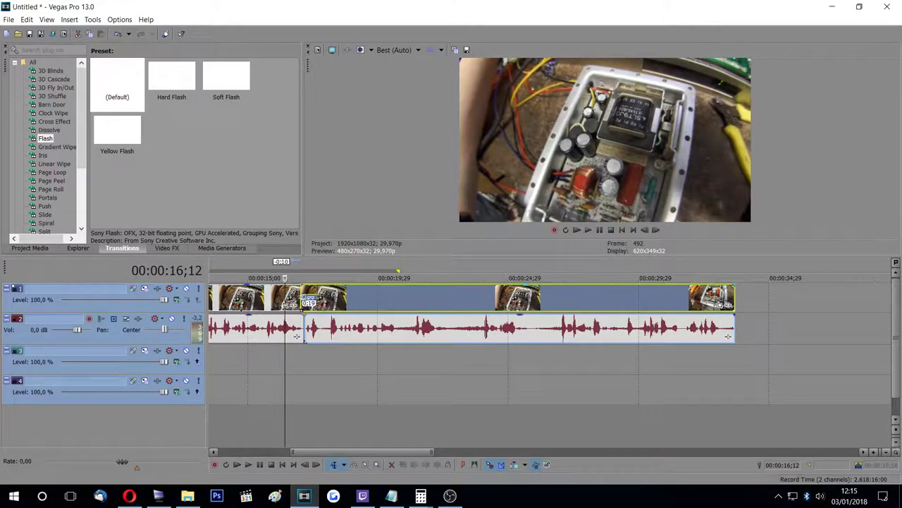
{"action": "left_click", "coordinate": [301, 265]}
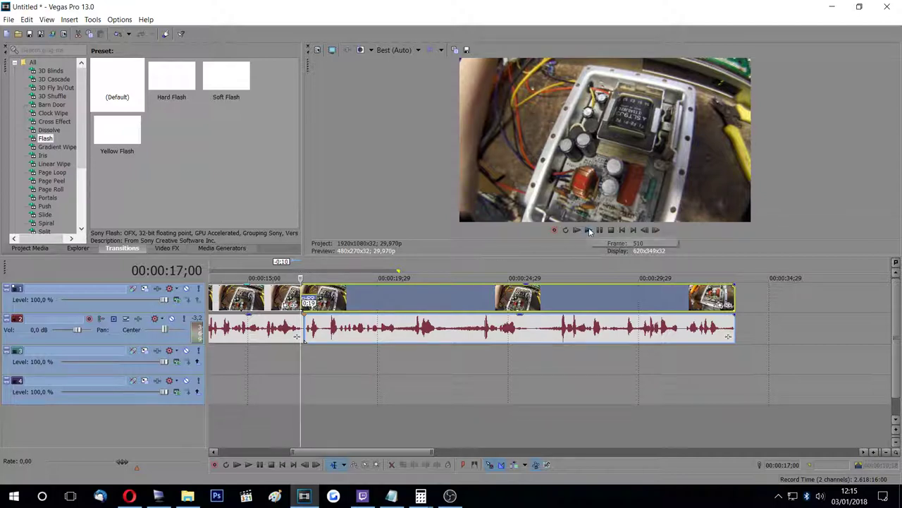
{"action": "left_click", "coordinate": [263, 267]}
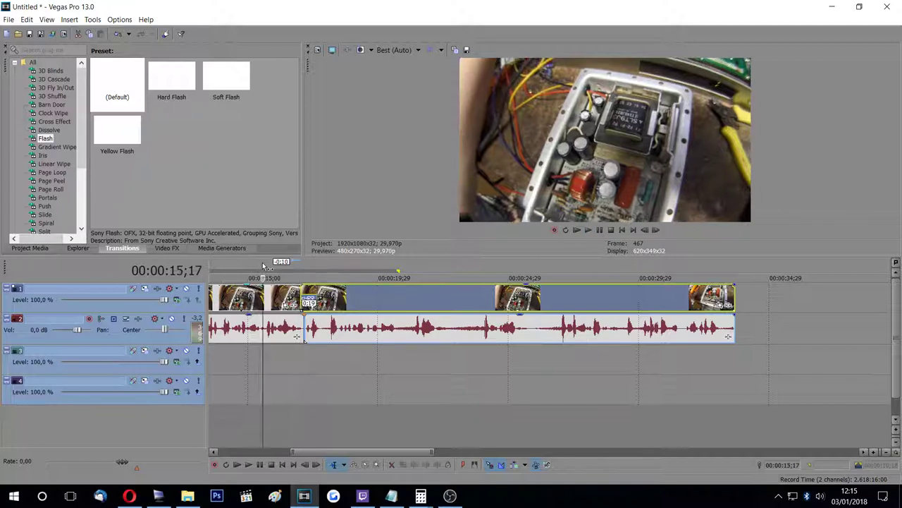
{"action": "left_click", "coordinate": [590, 230]}
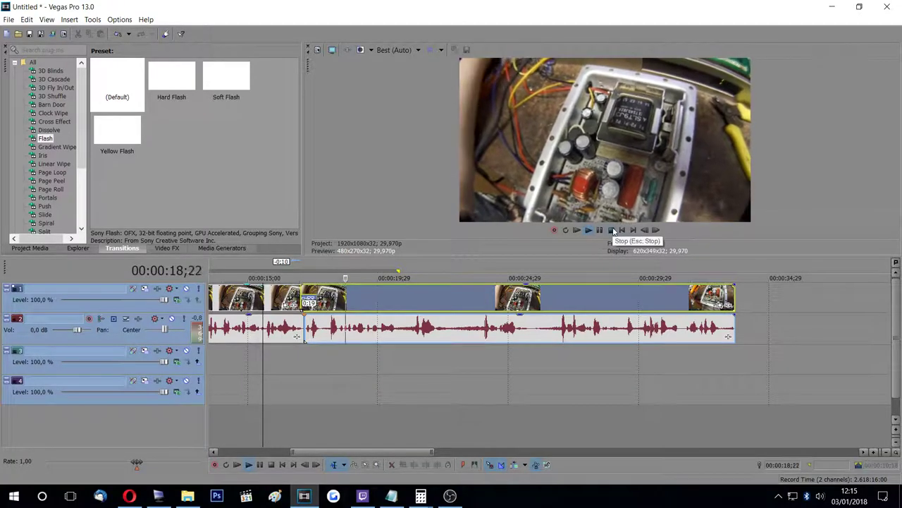
{"action": "left_click", "coordinate": [611, 230]}
Replay the 0;19 Flash transition from about 00:00:16;24, just before the cut, and stop playback
{"action": "left_click", "coordinate": [296, 264]}
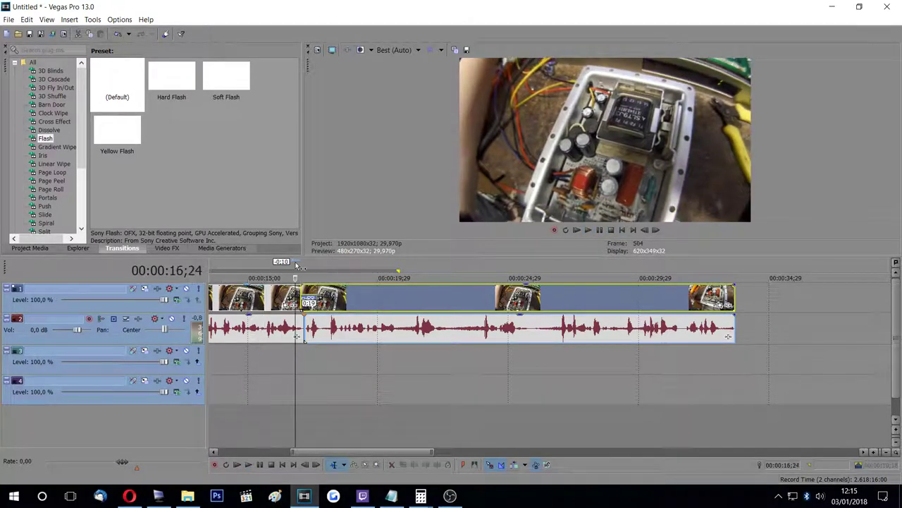
{"action": "left_click", "coordinate": [589, 230]}
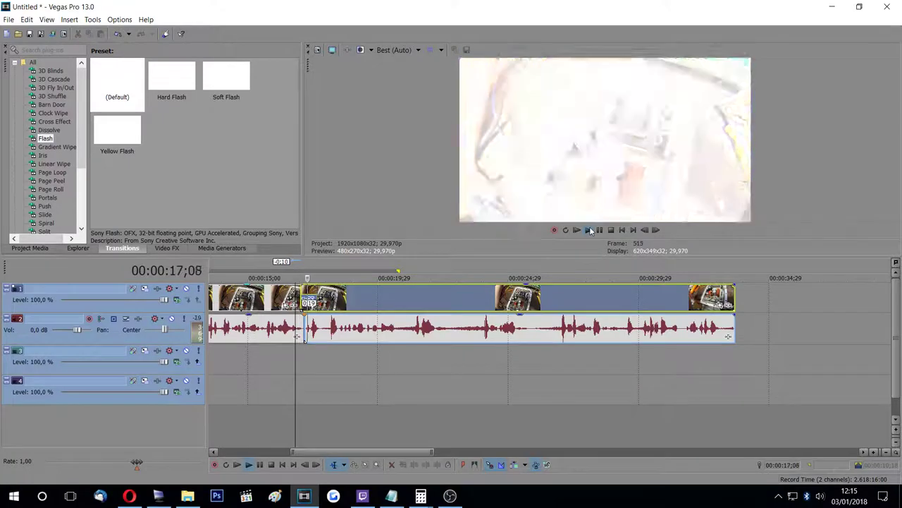
{"action": "key", "text": "space"}
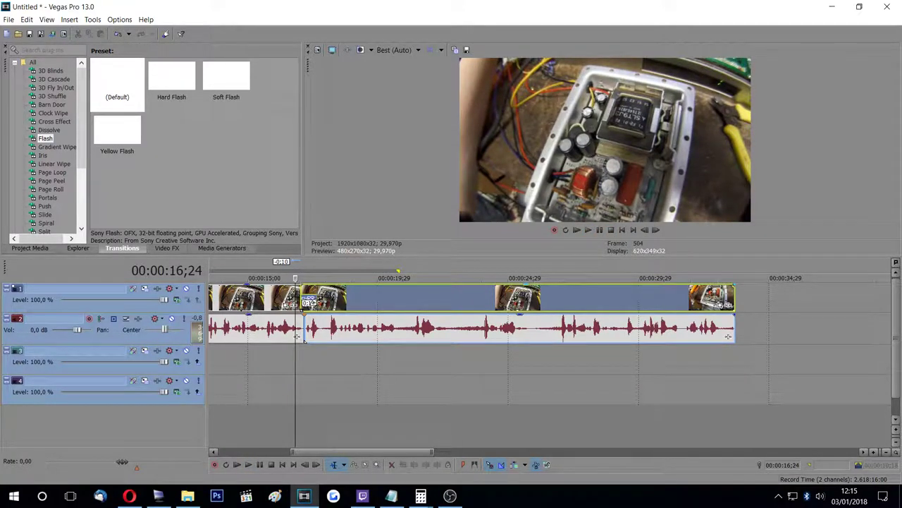
Shorten the Flash transition further to 0;09 by trimming the end of the earlier clip, and preview it from about 00:00:16;28
{"action": "left_click", "coordinate": [297, 337]}
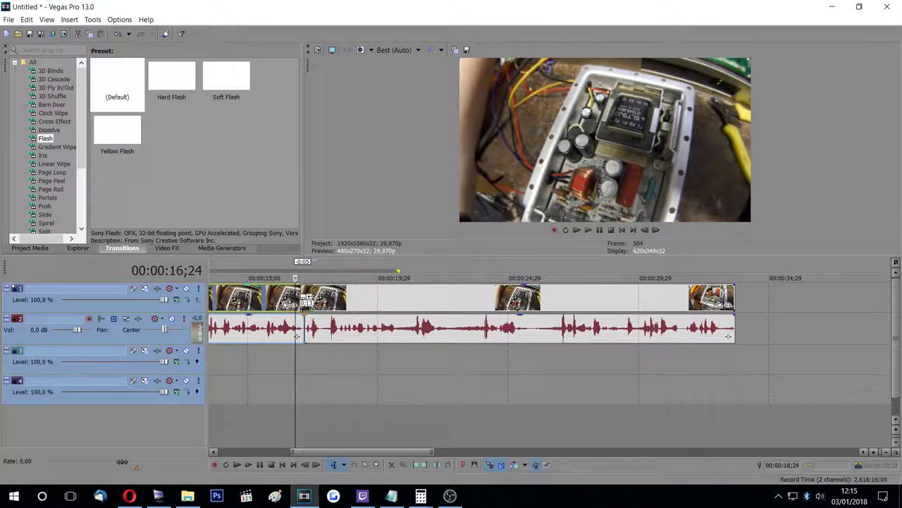
{"action": "left_click_drag", "start_coordinate": [298, 336], "coordinate": [297, 336]}
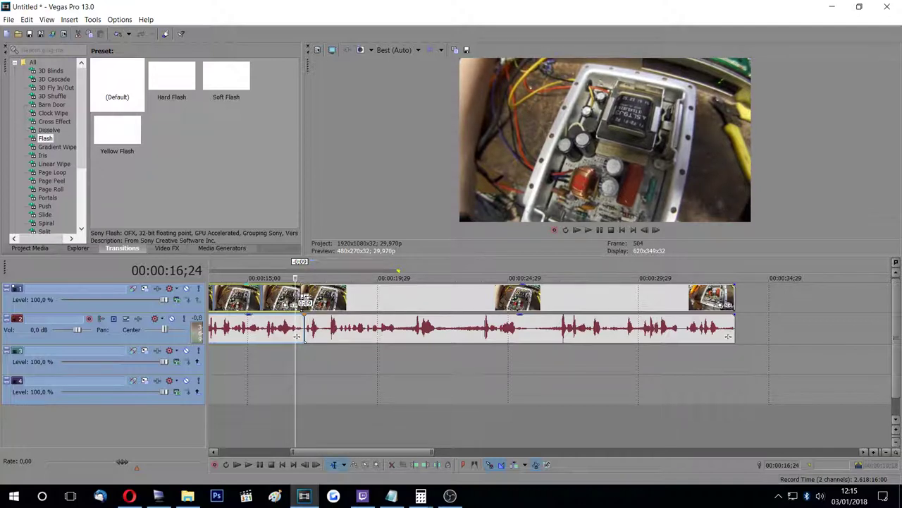
{"action": "left_click", "coordinate": [297, 264]}
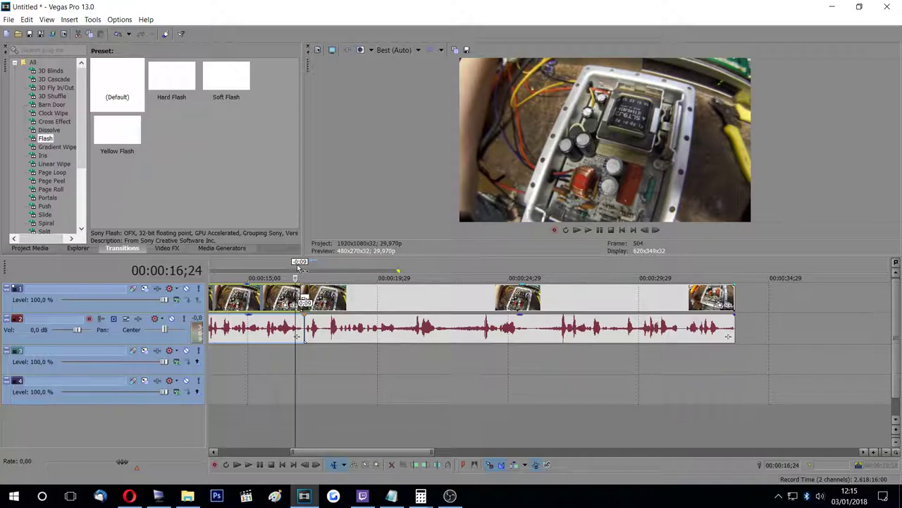
{"action": "left_click", "coordinate": [587, 231]}
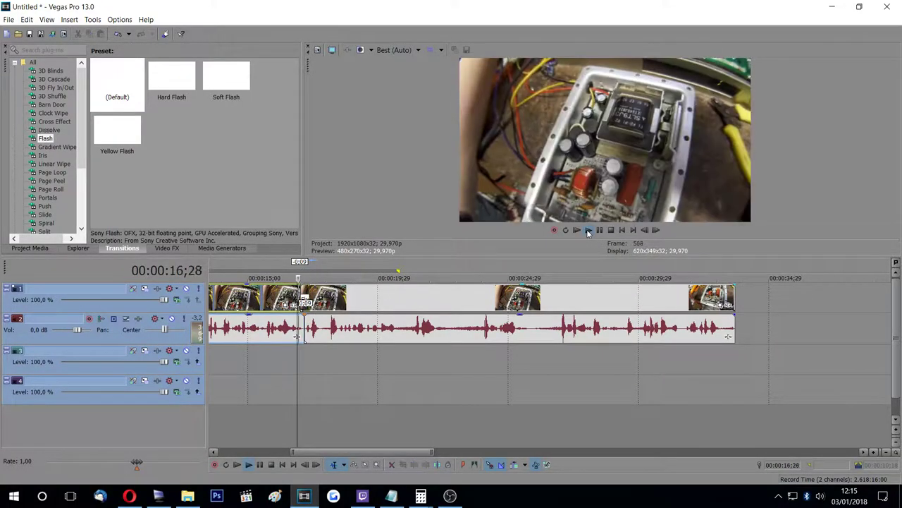
{"action": "key", "text": "space"}
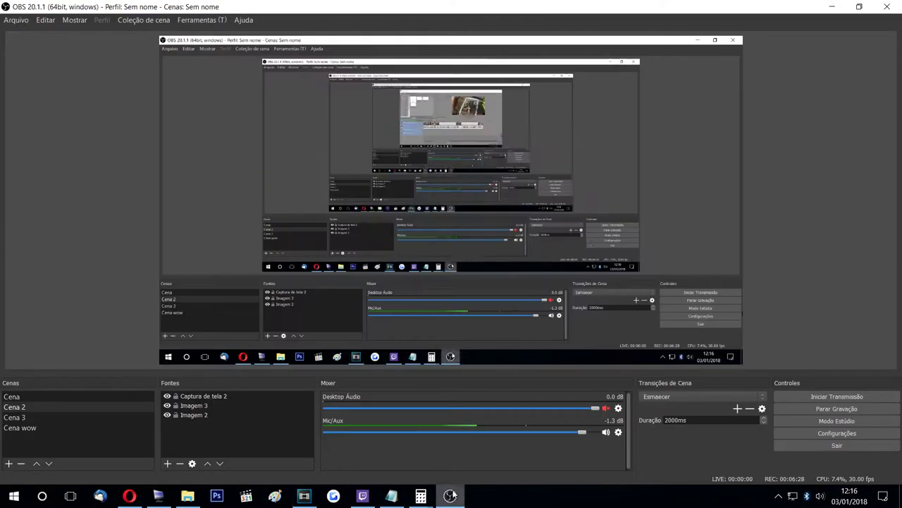
{"action": "left_click", "coordinate": [450, 496]}
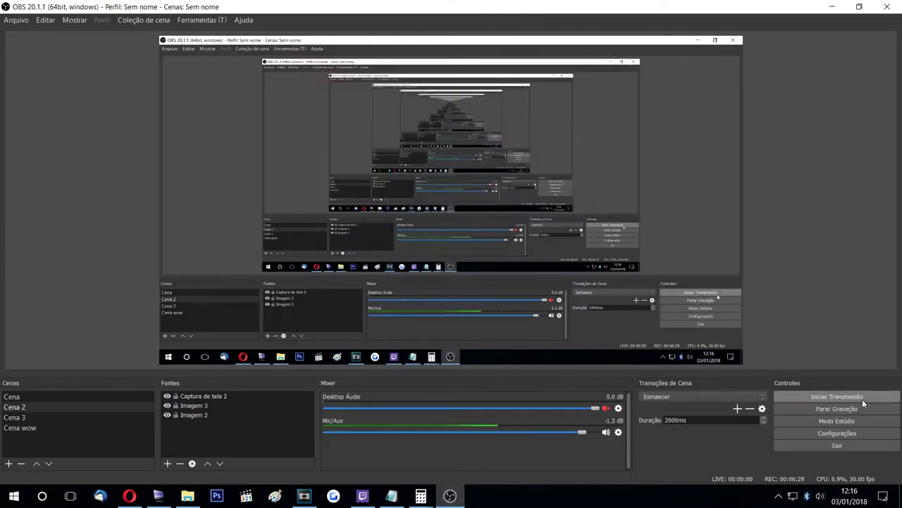